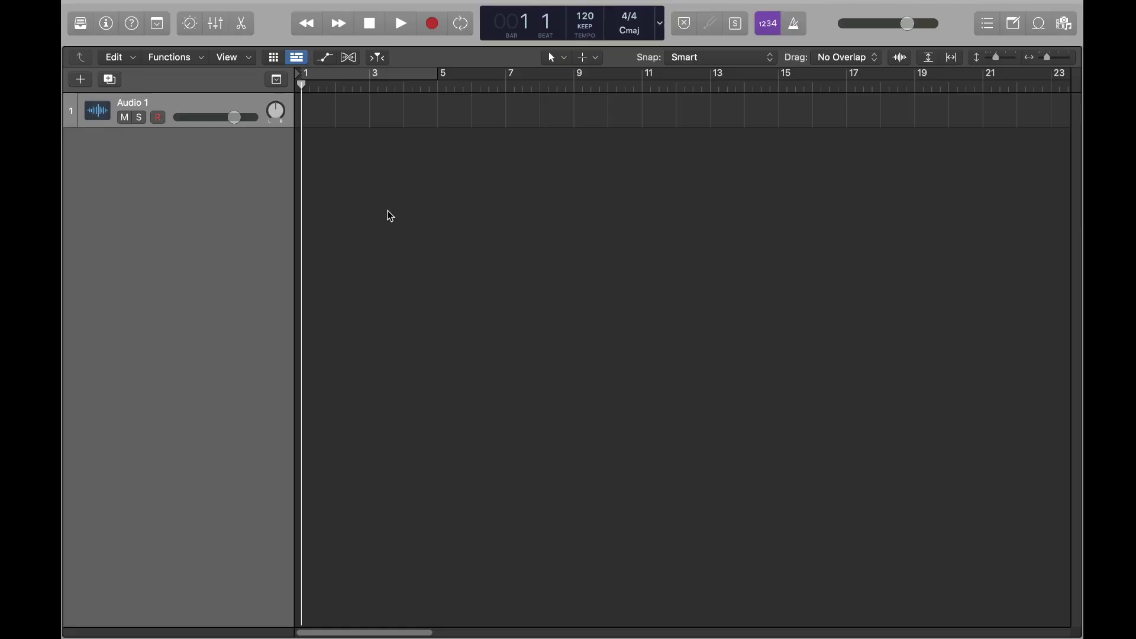
Step: Add a new software instrument track and load the Electronic Drum Kit 'Empty Kit' patch from the Library
{"action": "left_click", "coordinate": [231, 8]}
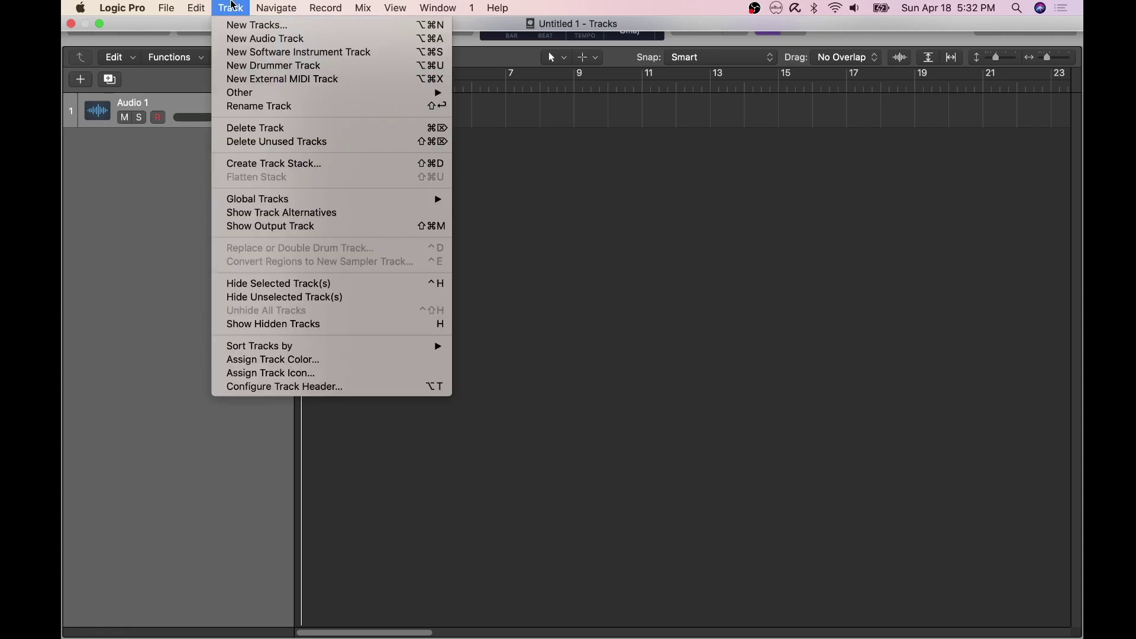
{"action": "left_click", "coordinate": [246, 52]}
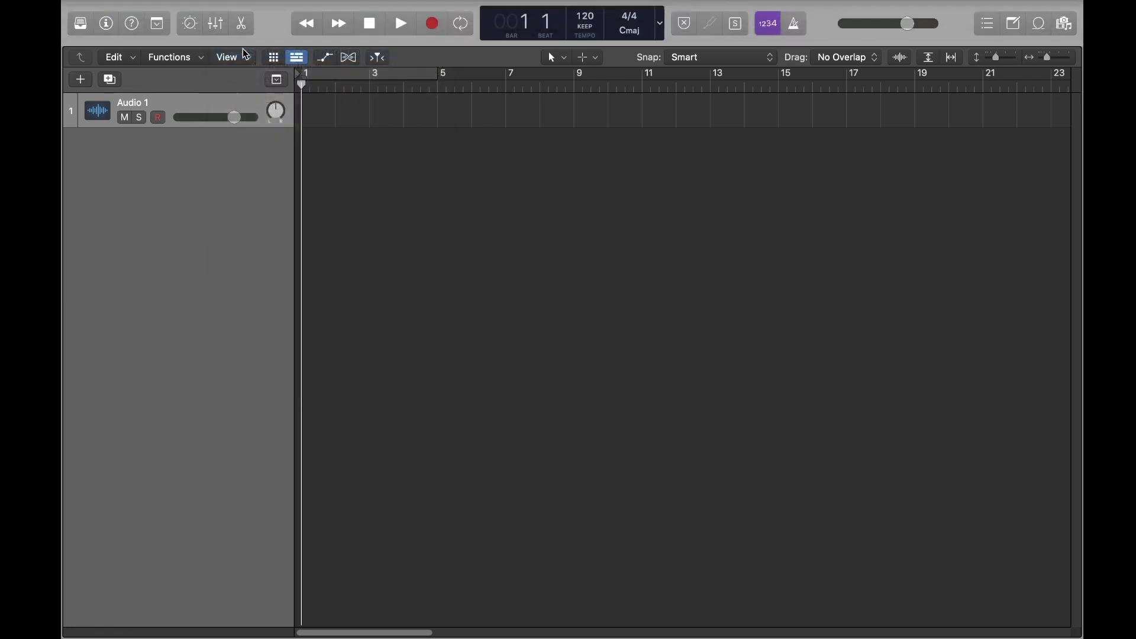
{"action": "left_click", "coordinate": [80, 29]}
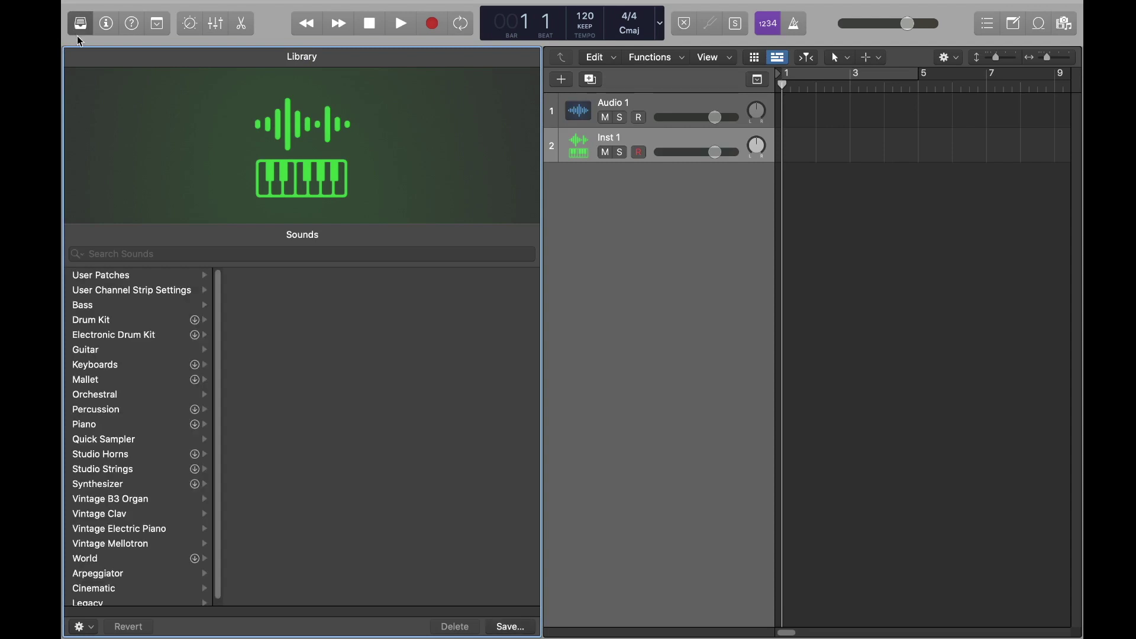
{"action": "left_click", "coordinate": [122, 336]}
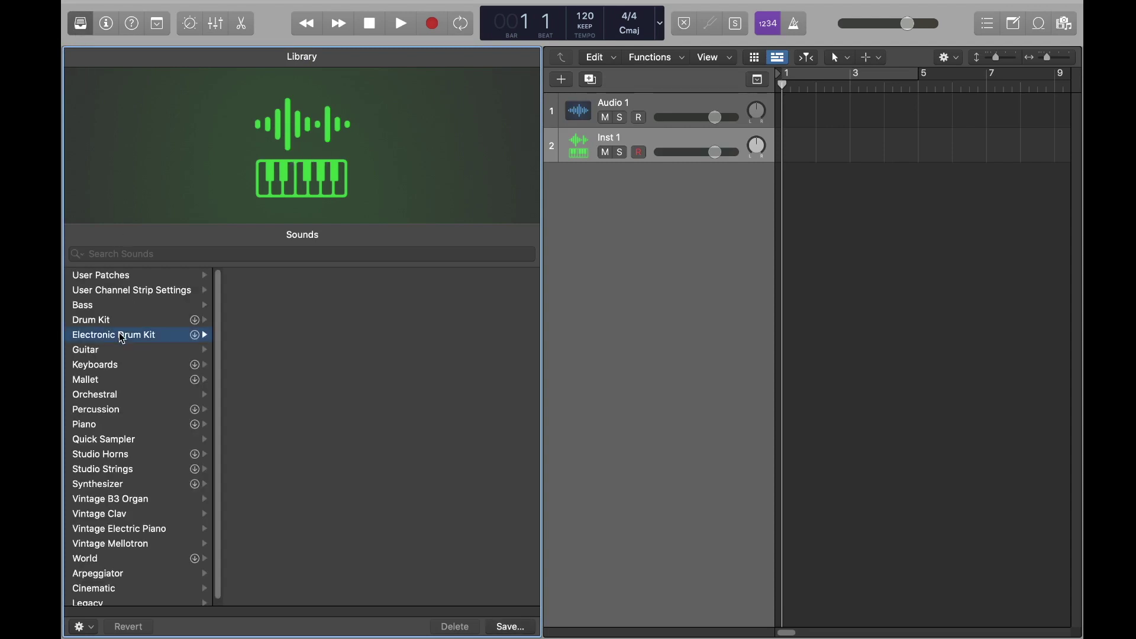
{"action": "scroll", "coordinate": [293, 386], "scroll_direction": "down", "scroll_amount": 15}
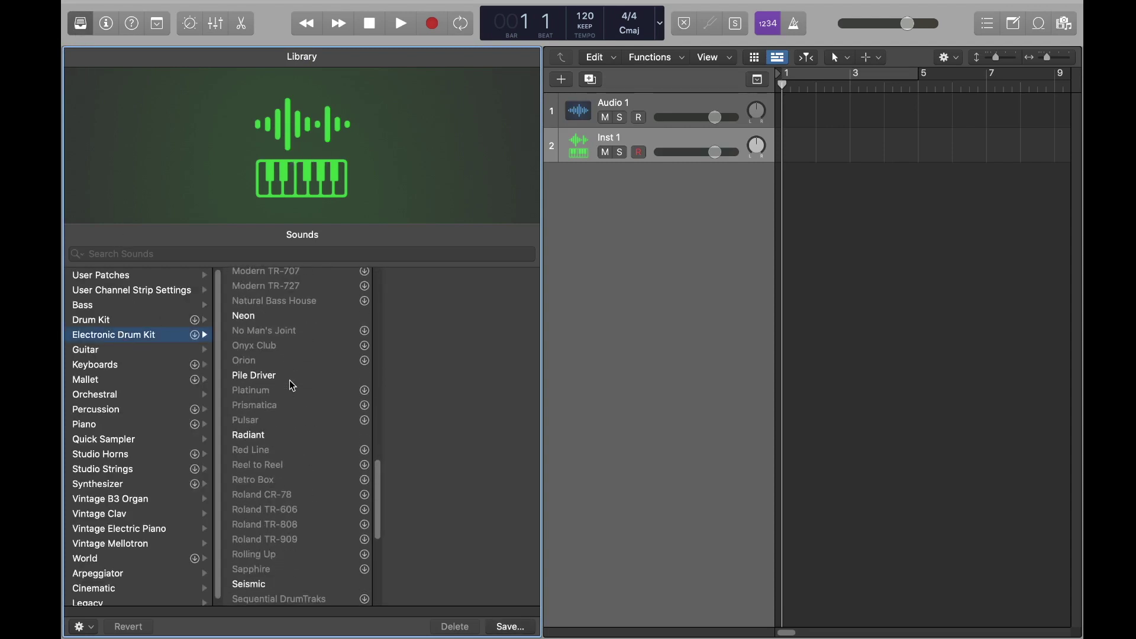
{"action": "scroll", "coordinate": [293, 386], "scroll_direction": "up", "scroll_amount": 10}
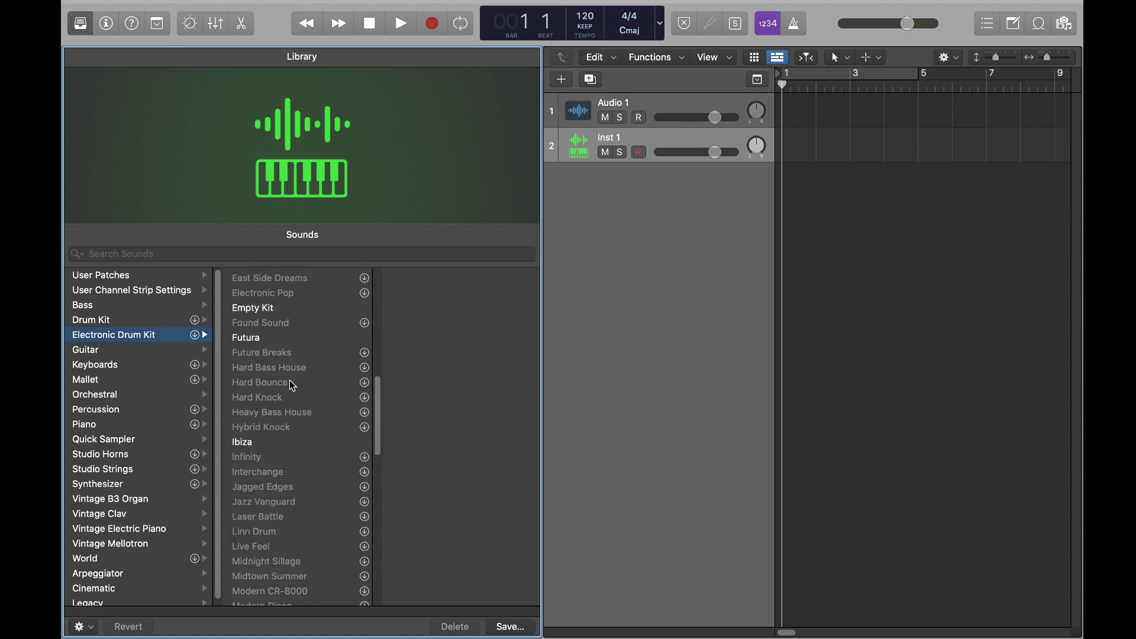
{"action": "left_click", "coordinate": [277, 315]}
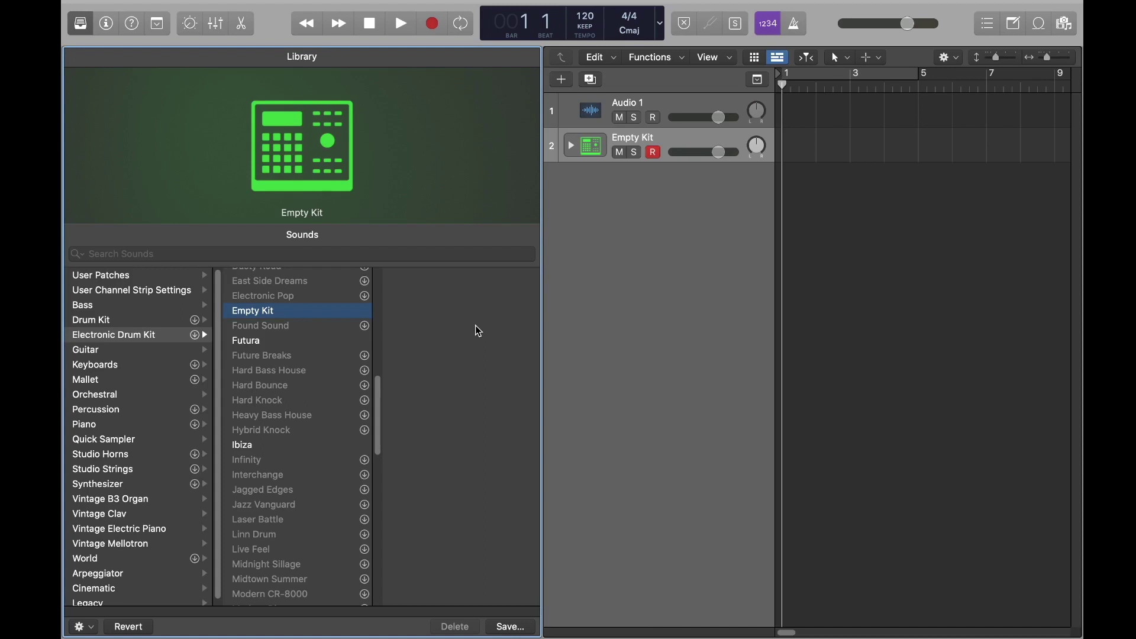
{"action": "left_click", "coordinate": [106, 27]}
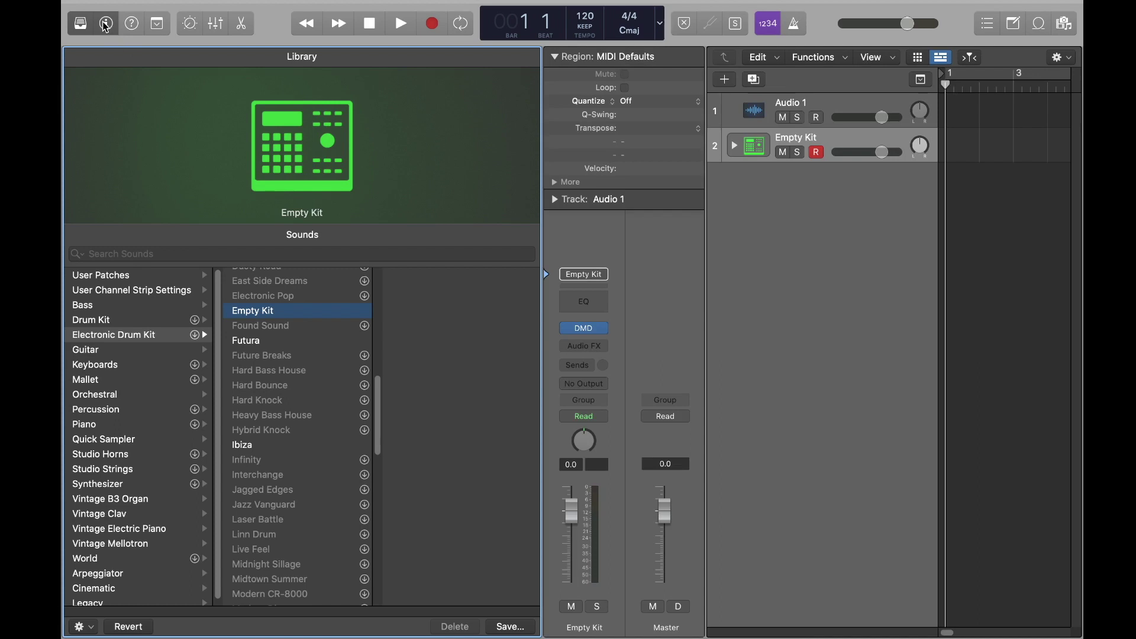
Step: Open Drum Machine Designer from the Empty Kit channel strip's DMD slot
{"action": "left_click", "coordinate": [585, 328]}
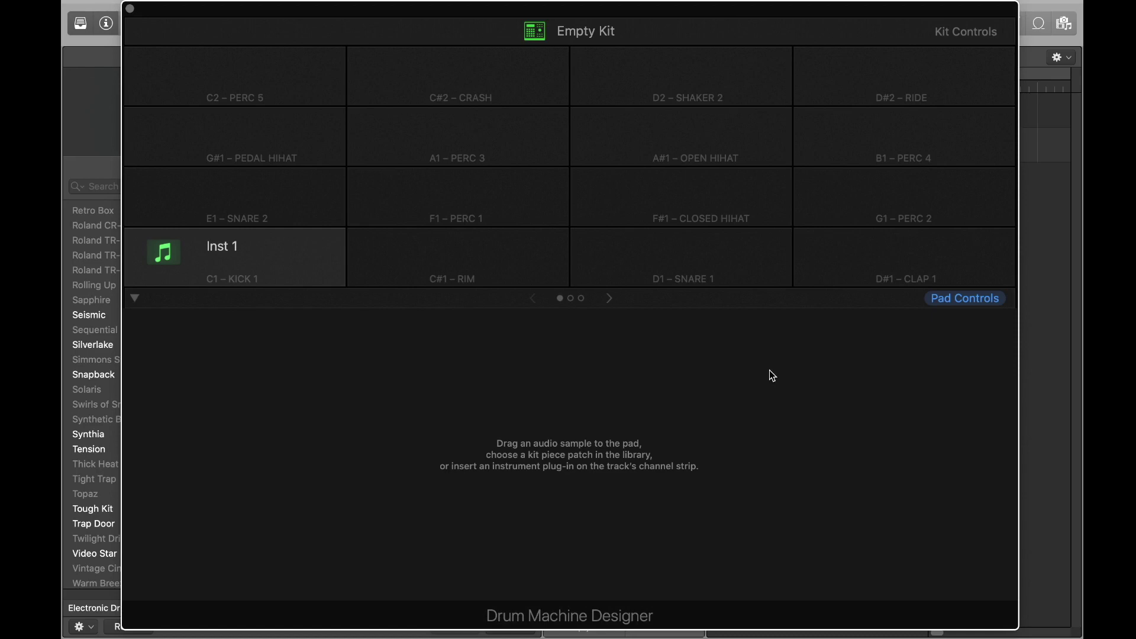
Step: Shrink the Drum Machine Designer, move it right, and scroll the Library to the Kit Pieces kicks
{"action": "left_click_drag", "start_coordinate": [1014, 627], "coordinate": [738, 495]}
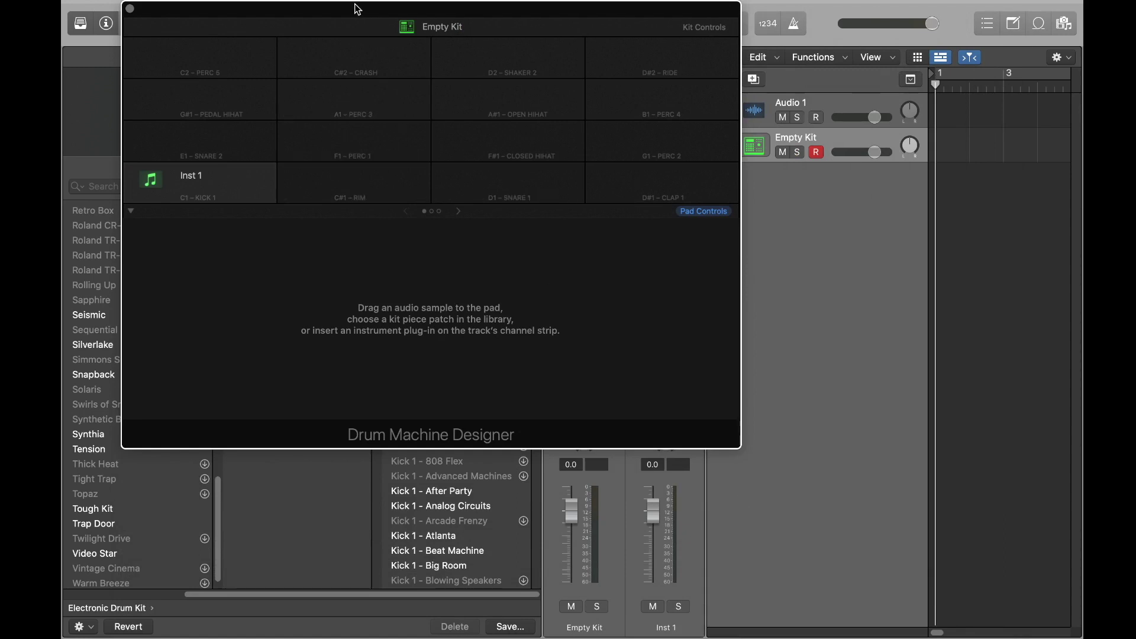
{"action": "left_click_drag", "start_coordinate": [358, 12], "coordinate": [691, 36]}
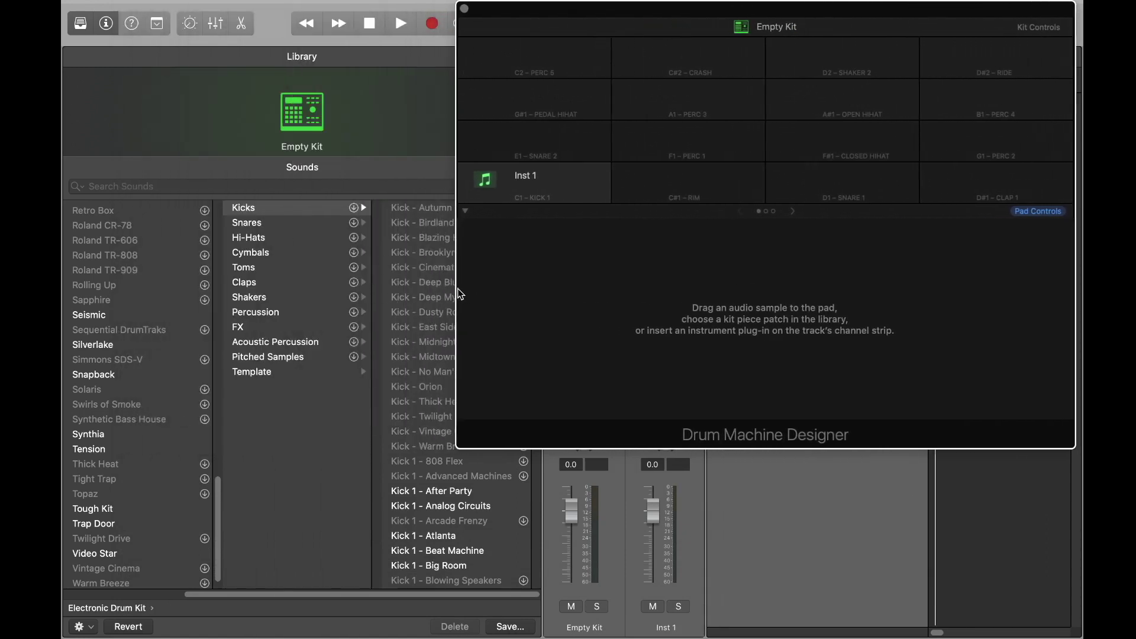
{"action": "left_click_drag", "start_coordinate": [459, 290], "coordinate": [572, 279]}
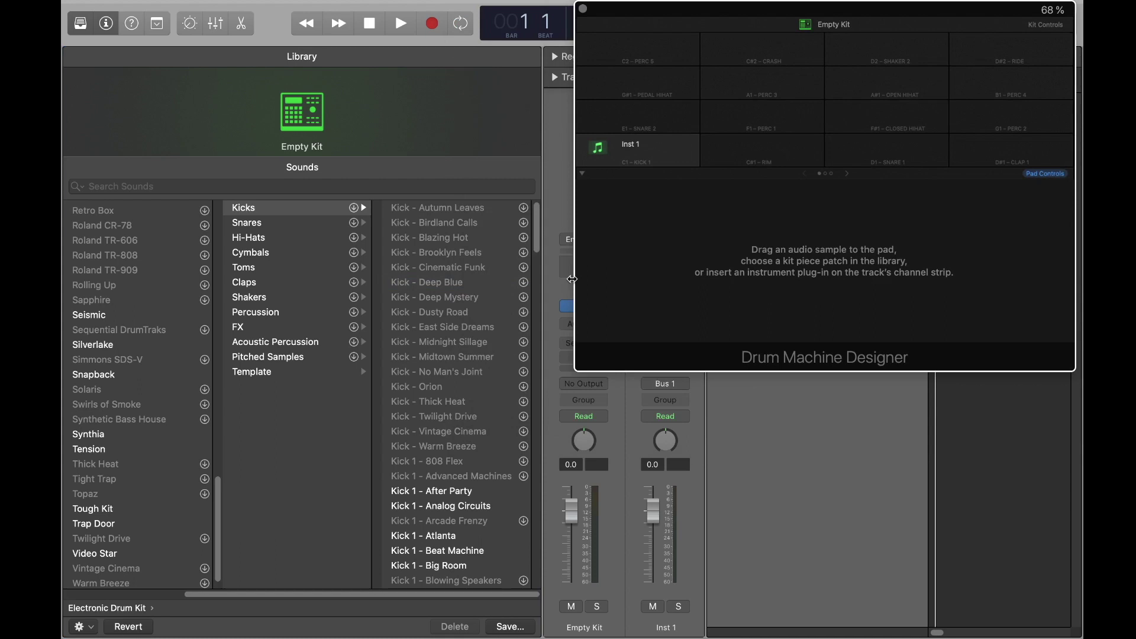
{"action": "left_click_drag", "start_coordinate": [572, 279], "coordinate": [569, 279]}
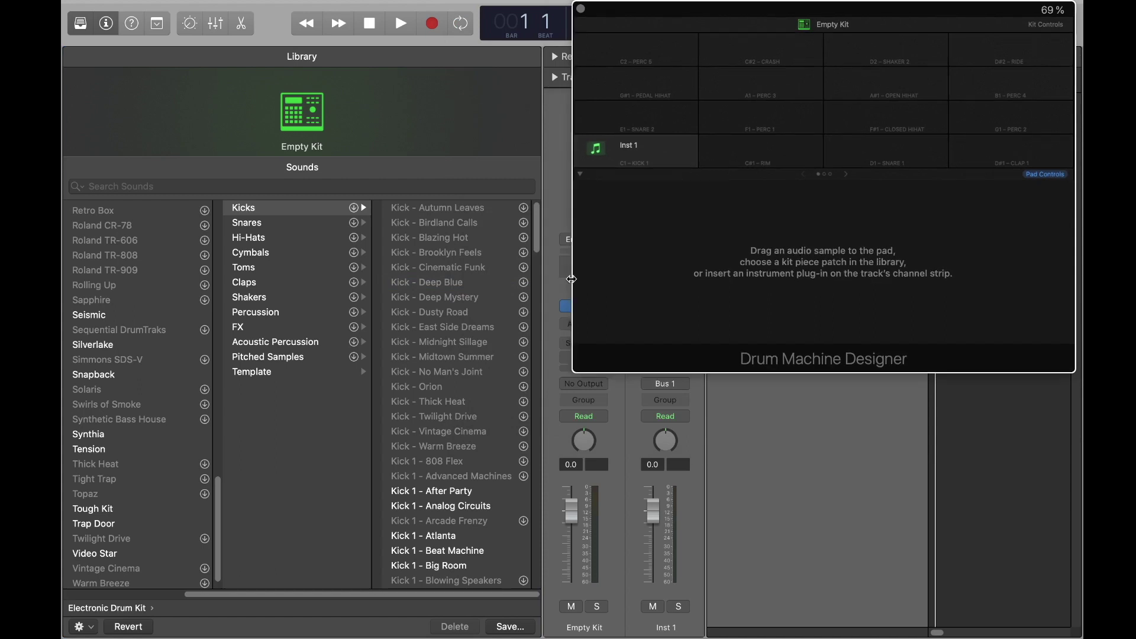
{"action": "mouse_move", "coordinate": [620, 148]}
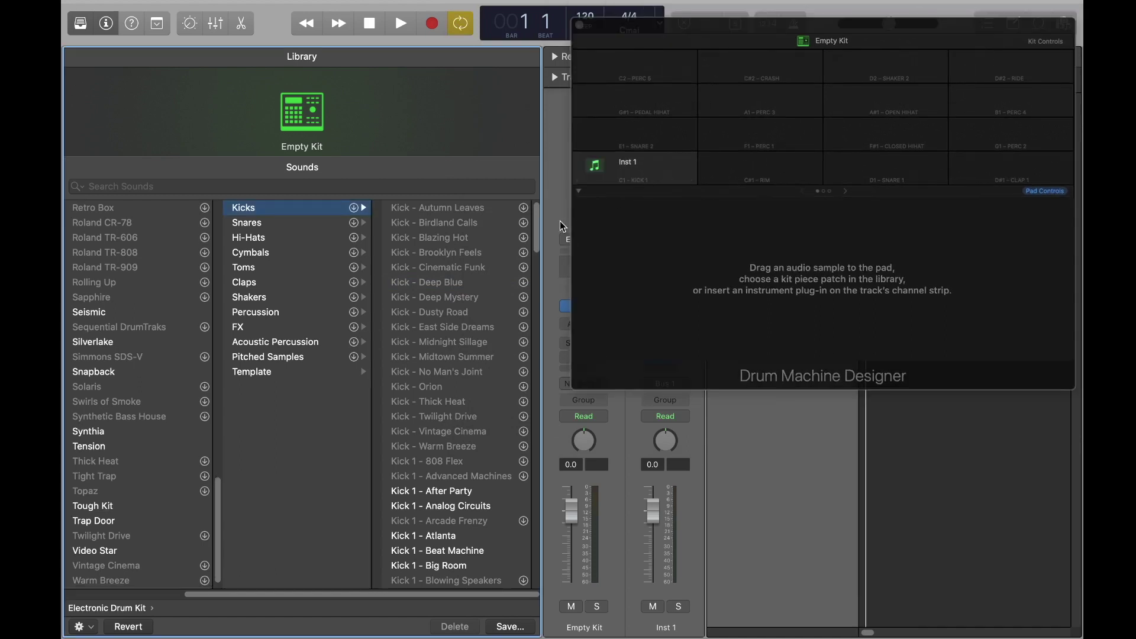
{"action": "left_click_drag", "start_coordinate": [219, 498], "coordinate": [219, 524]}
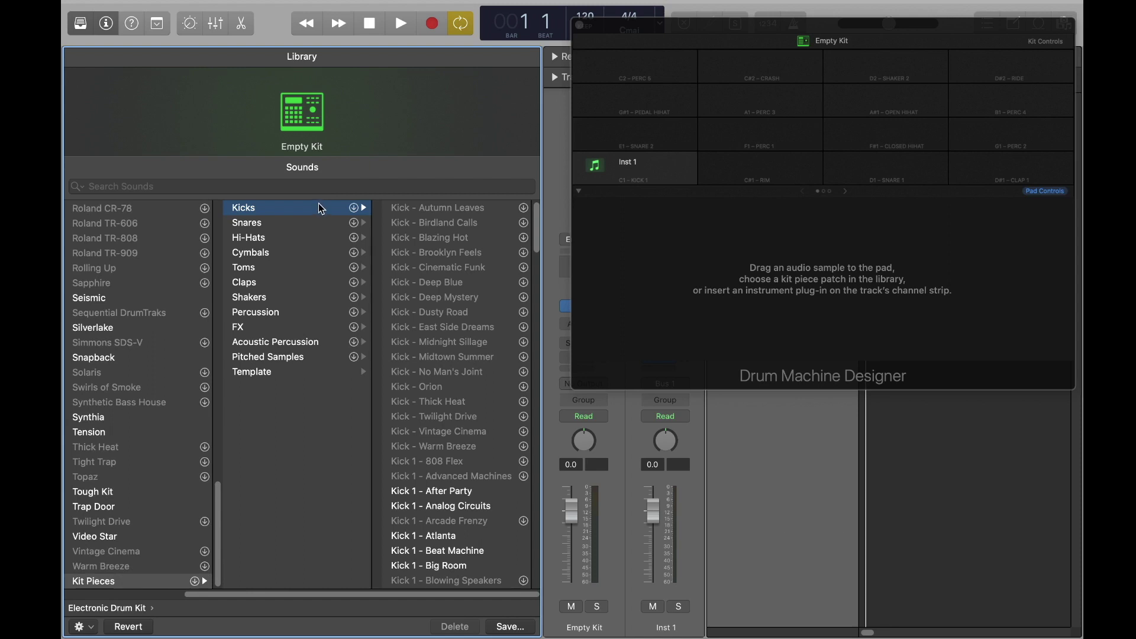
{"action": "scroll", "coordinate": [421, 341], "scroll_direction": "down", "scroll_amount": 10}
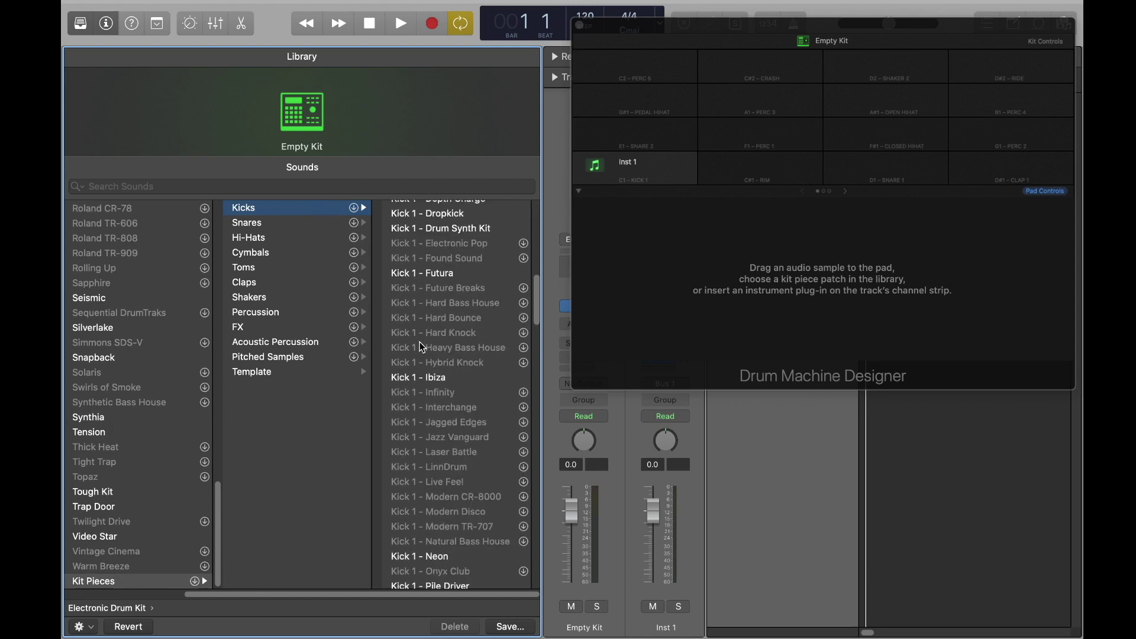
{"action": "scroll", "coordinate": [422, 348], "scroll_direction": "down", "scroll_amount": 15}
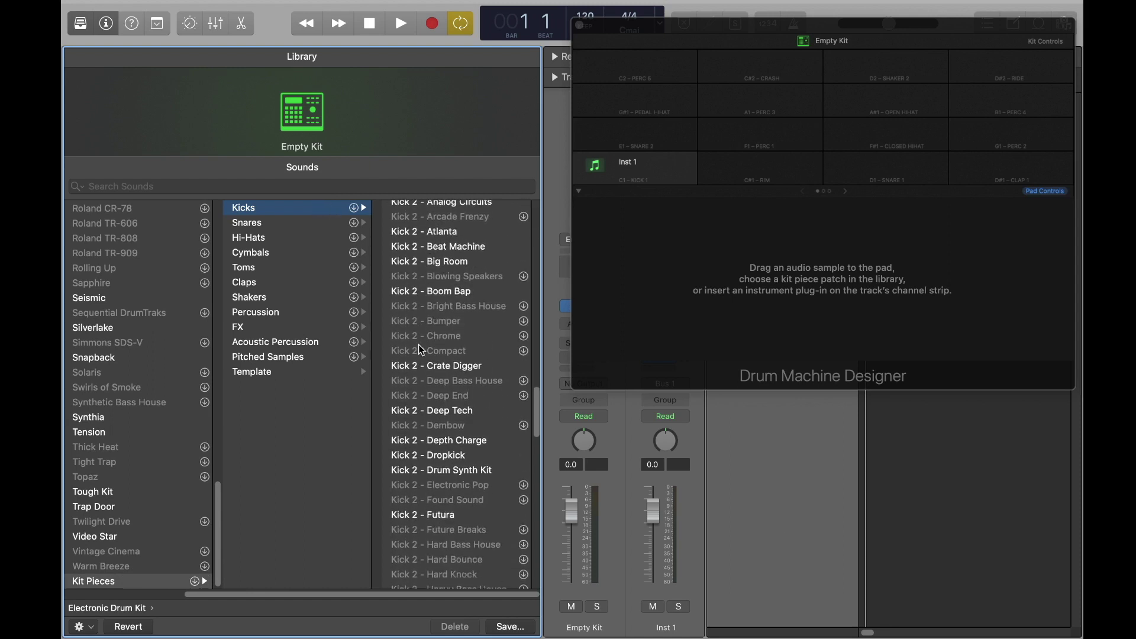
{"action": "scroll", "coordinate": [418, 346], "scroll_direction": "down", "scroll_amount": 10}
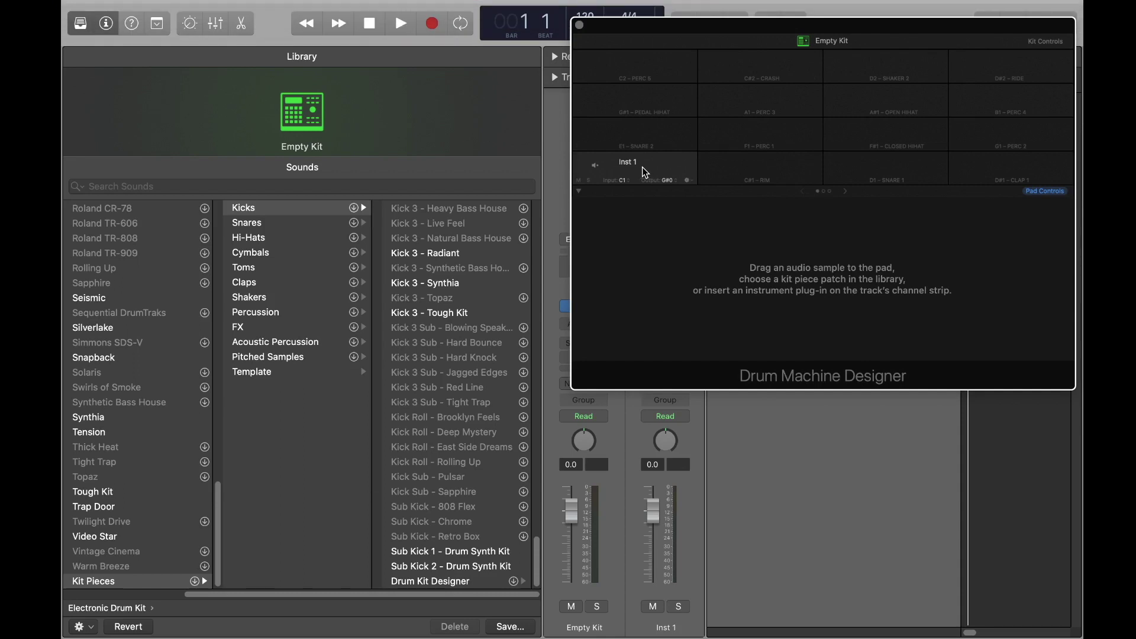
Step: Load Kick 3 - Radiant on C1: pitch +3, some spread and crush, tone 46%, volume +0.3 dB
{"action": "left_click", "coordinate": [475, 254]}
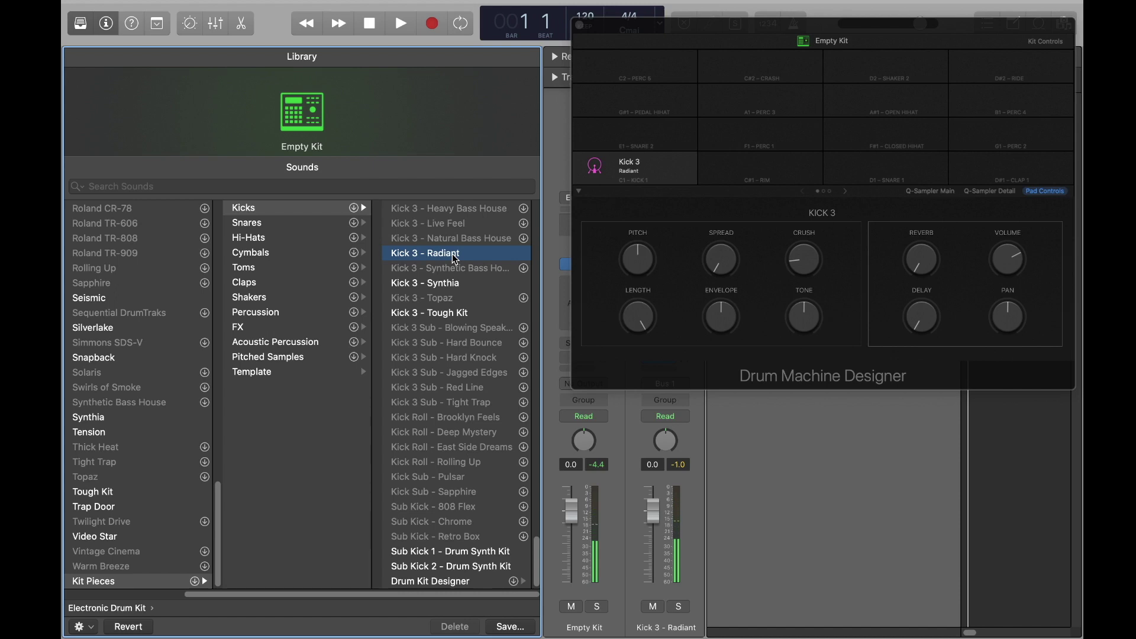
{"action": "left_click_drag", "start_coordinate": [647, 268], "coordinate": [637, 251]}
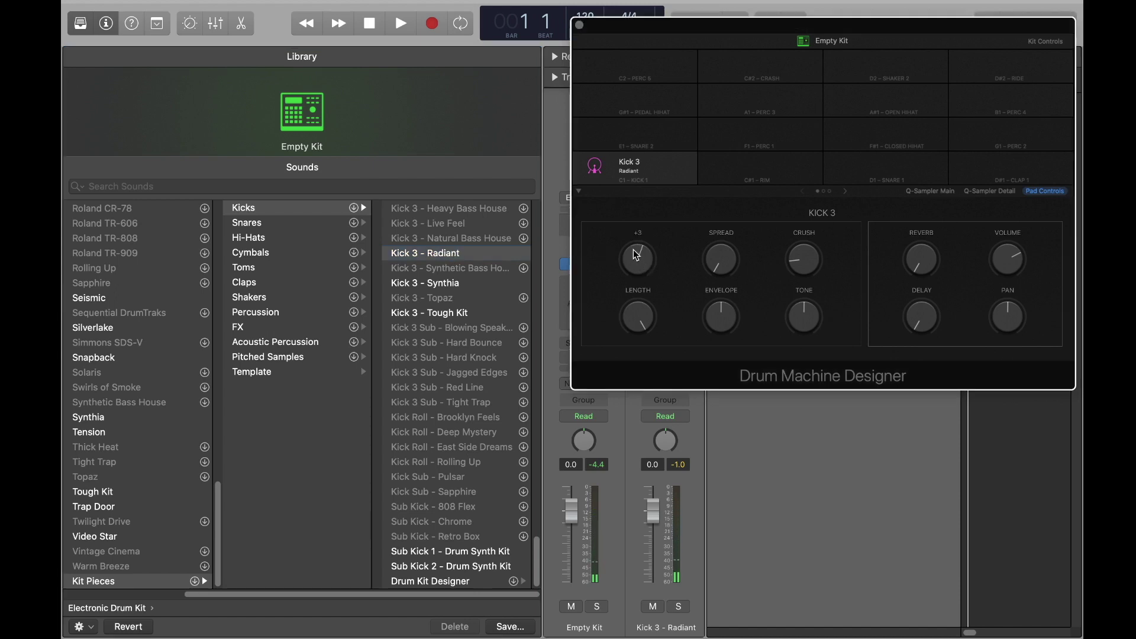
{"action": "left_click_drag", "start_coordinate": [721, 261], "coordinate": [723, 243]}
{"action": "left_click_drag", "start_coordinate": [805, 248], "coordinate": [801, 258]}
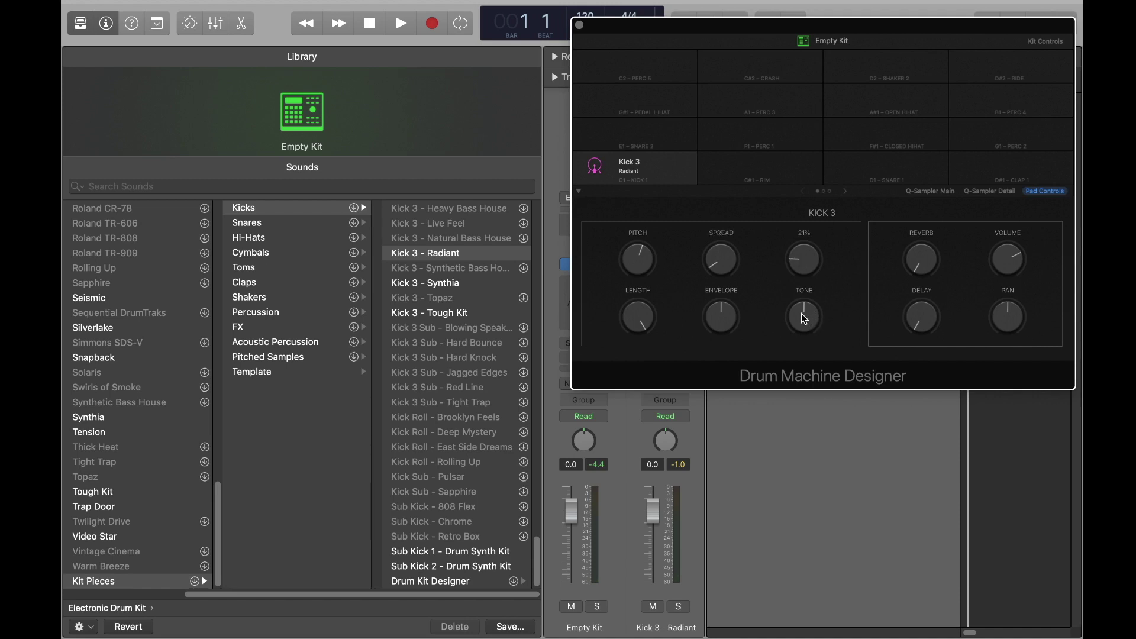
{"action": "left_click_drag", "start_coordinate": [804, 315], "coordinate": [807, 329]}
{"action": "mouse_move", "coordinate": [915, 258]}
{"action": "left_click_drag", "start_coordinate": [1003, 268], "coordinate": [1002, 265]}
{"action": "mouse_move", "coordinate": [918, 317]}
{"action": "mouse_move", "coordinate": [795, 154]}
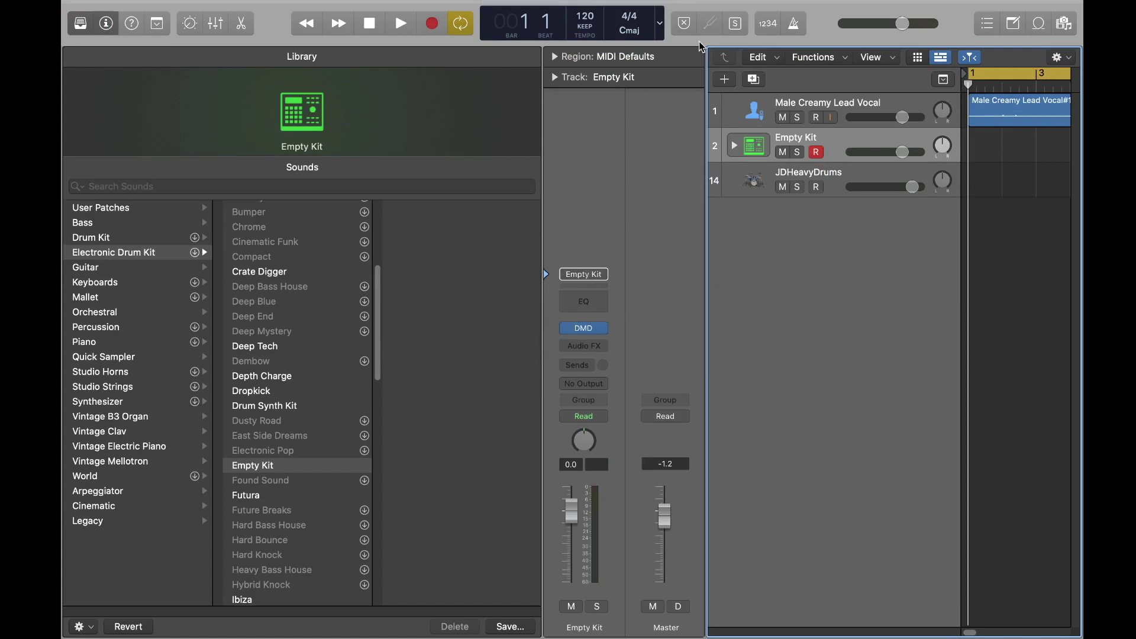
Step: Expand Empty Kit into its eleven per-piece subtracks and show the channel strip setting menu
{"action": "left_click", "coordinate": [734, 145]}
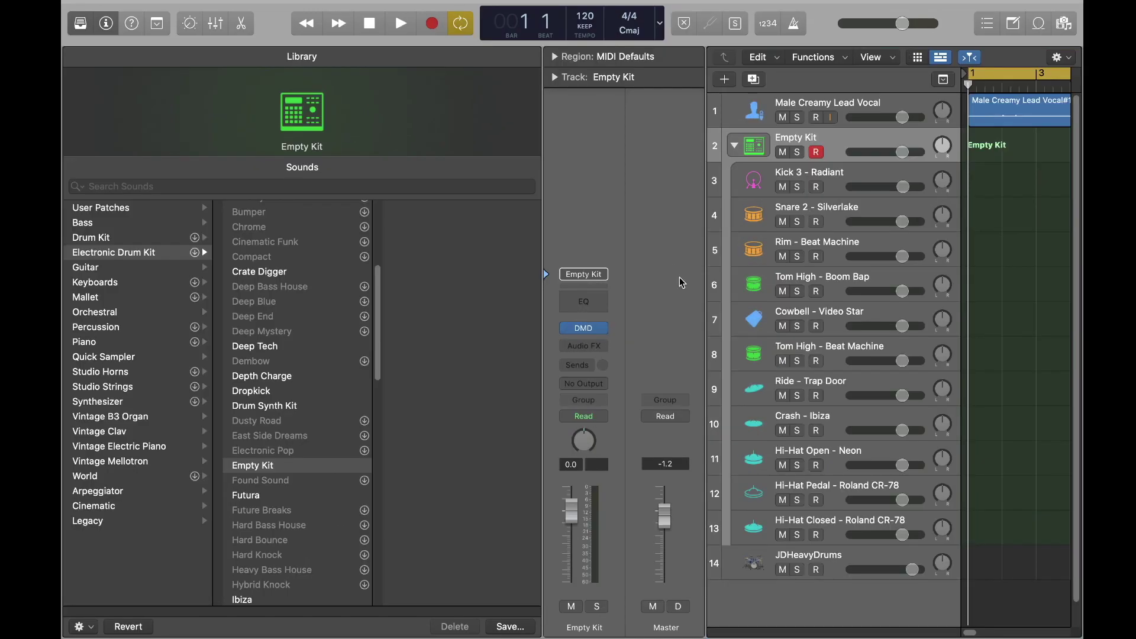
{"action": "left_click", "coordinate": [590, 278]}
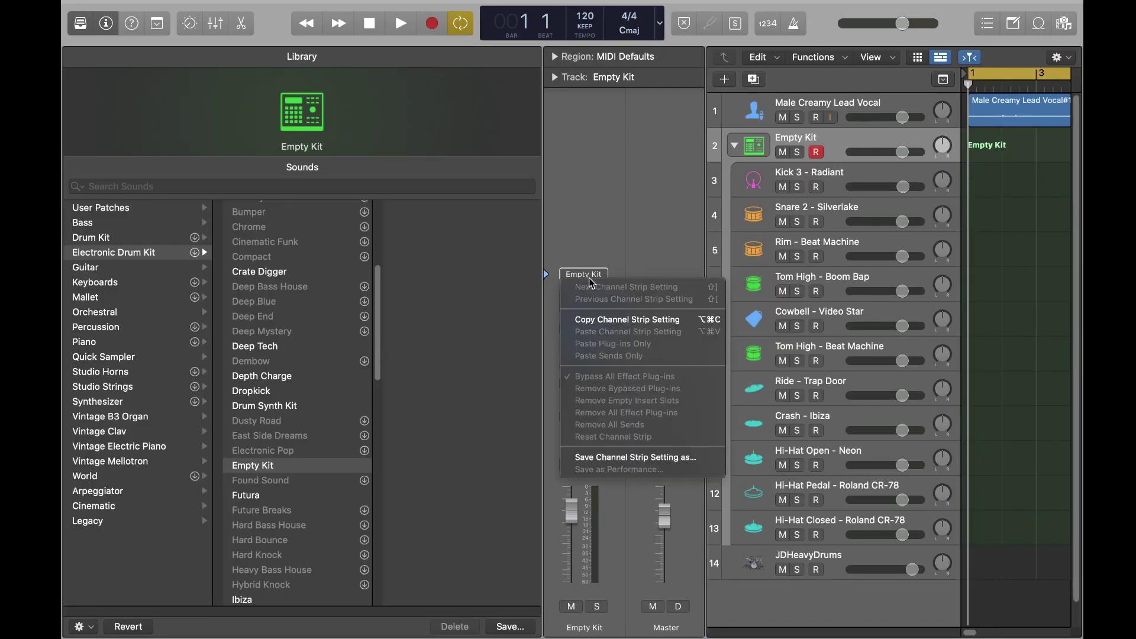
Step: Save the kit's channel strip setting under the name RockingKitOne
{"action": "left_click", "coordinate": [627, 461]}
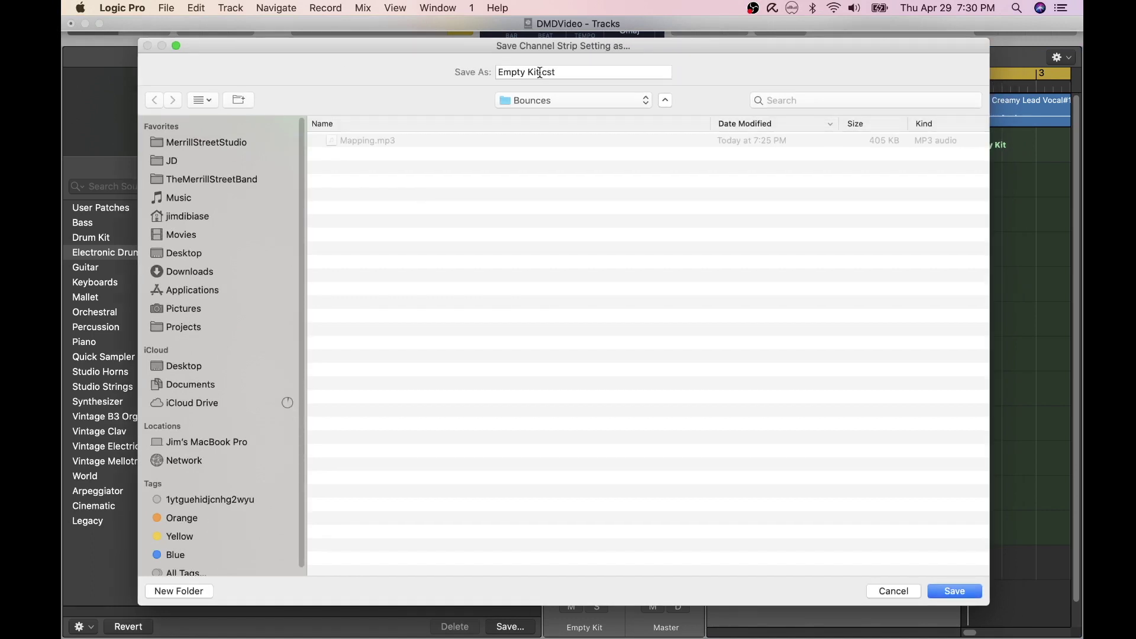
{"action": "left_click_drag", "start_coordinate": [540, 72], "coordinate": [504, 86]}
{"action": "type", "text": "RockingK"}
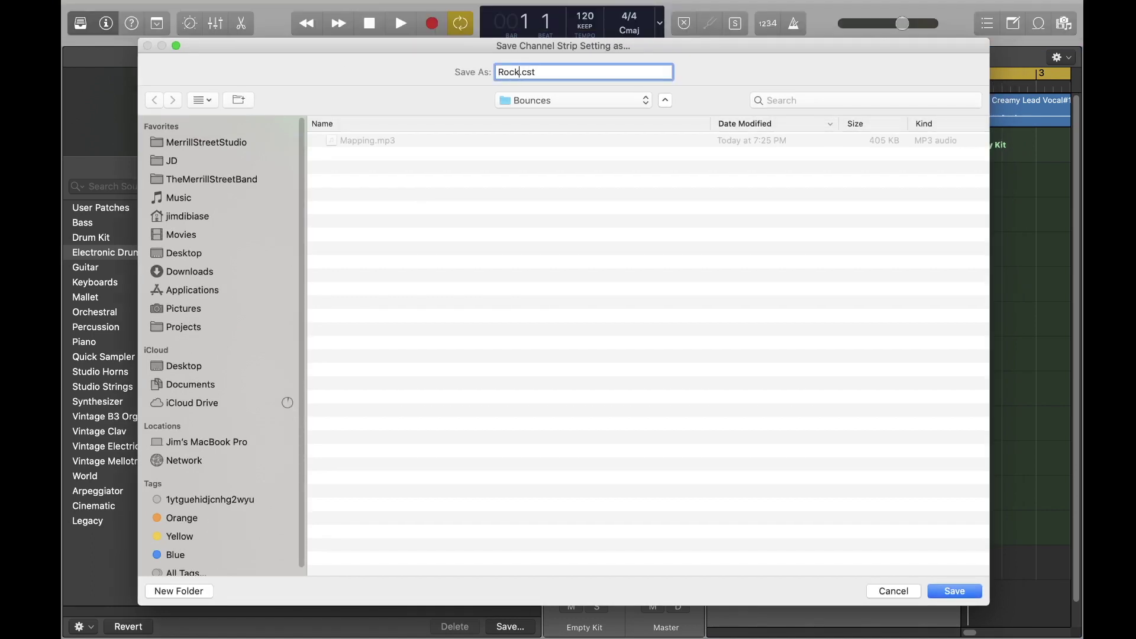
{"action": "type", "text": "itOne"}
{"action": "left_click", "coordinate": [945, 594]}
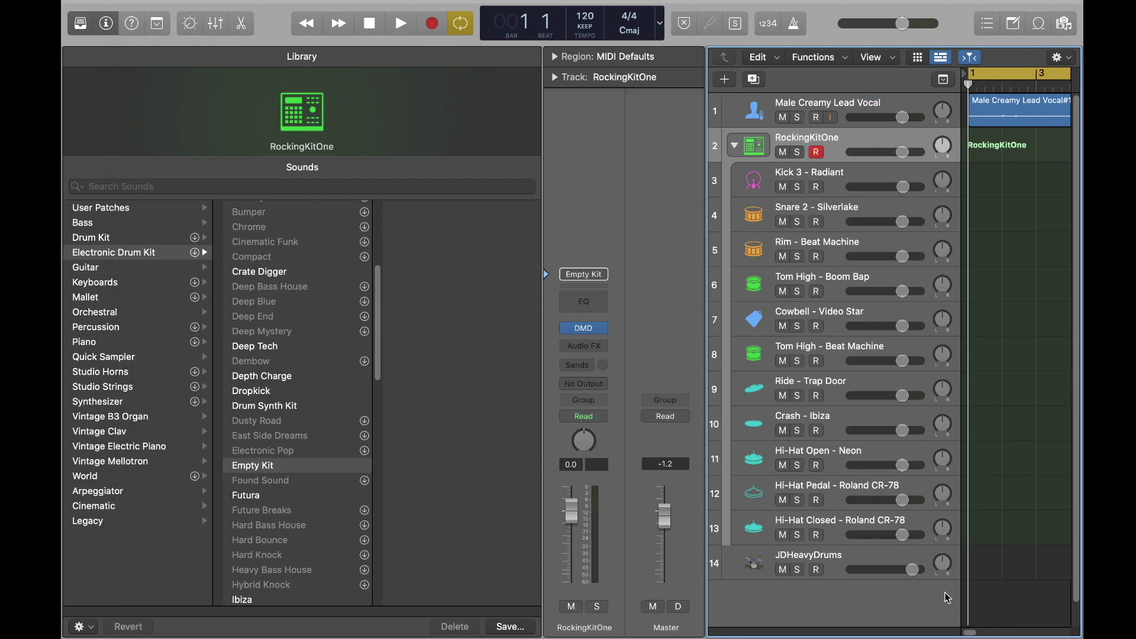
{"action": "left_click", "coordinate": [592, 278]}
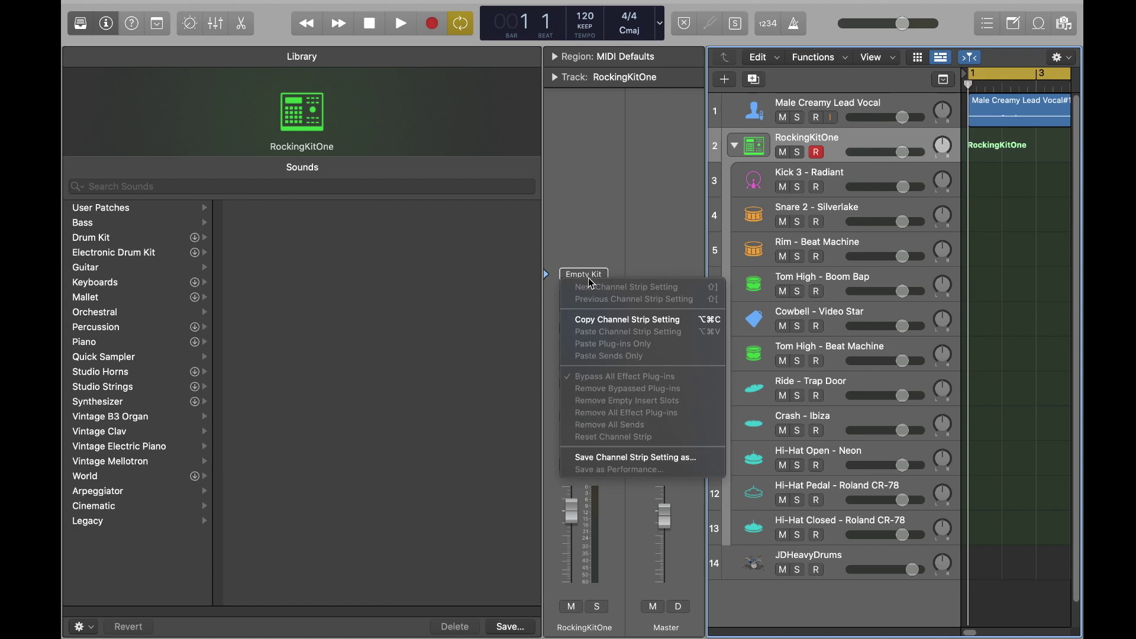
{"action": "left_click", "coordinate": [621, 462]}
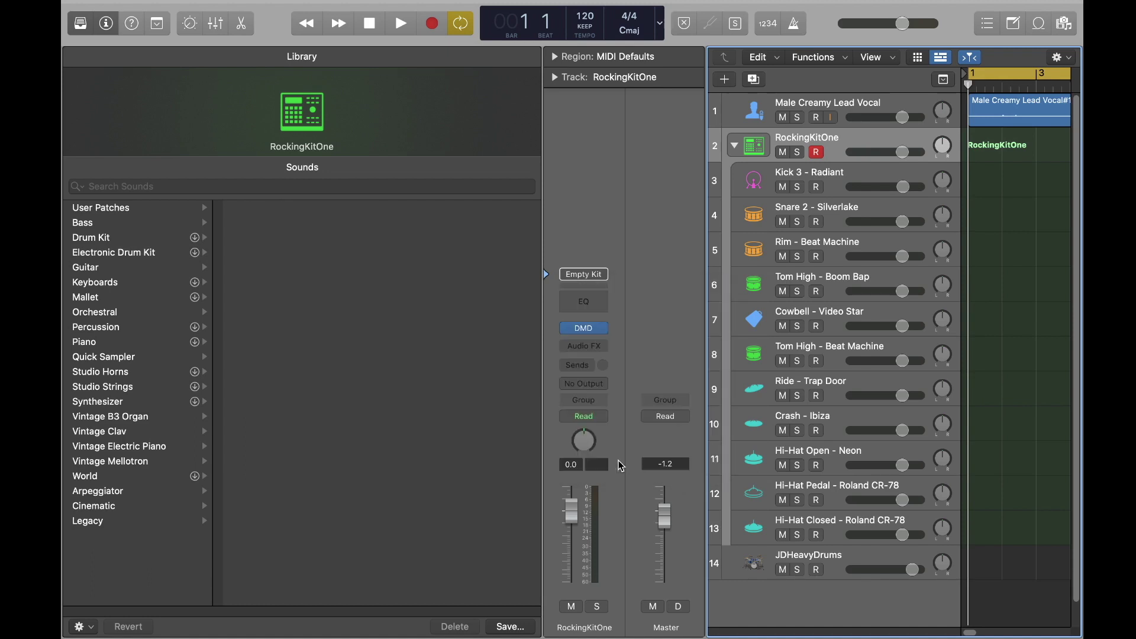